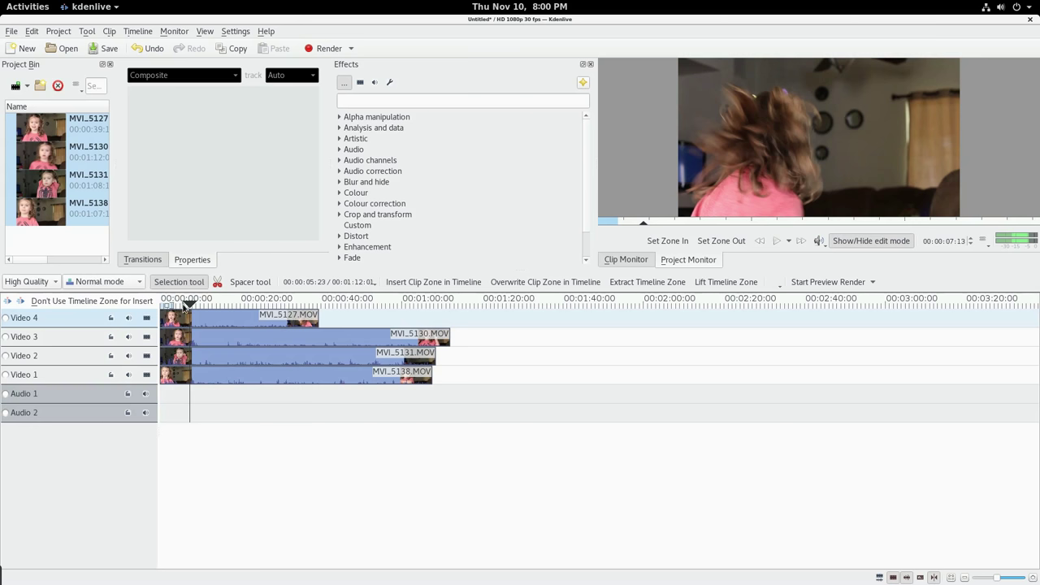
# - Scrub the preview to about 10 seconds and hide Video 4 and Video 3 from it
pyautogui.click(185, 304)
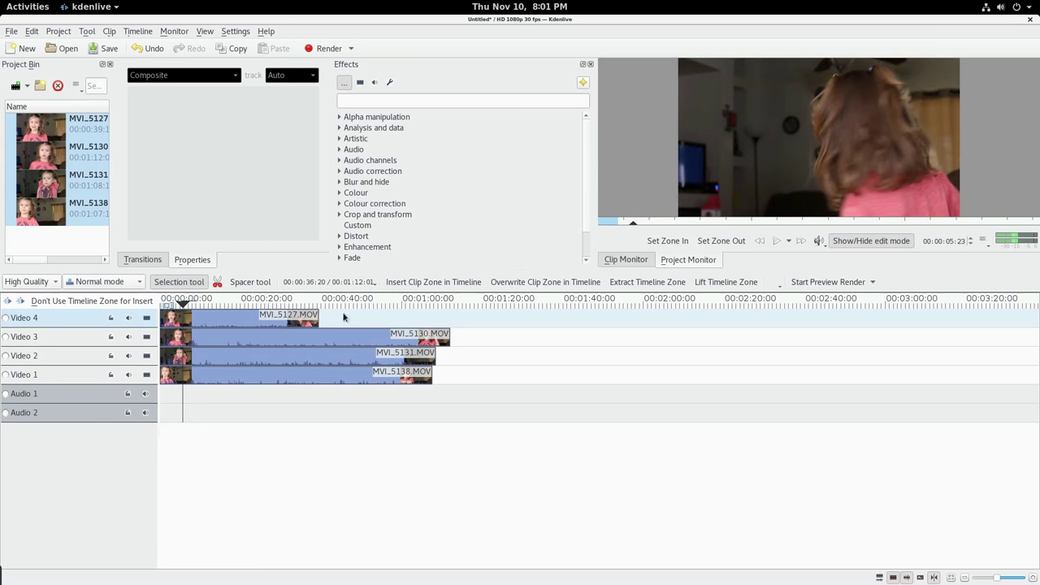
pyautogui.click(237, 306)
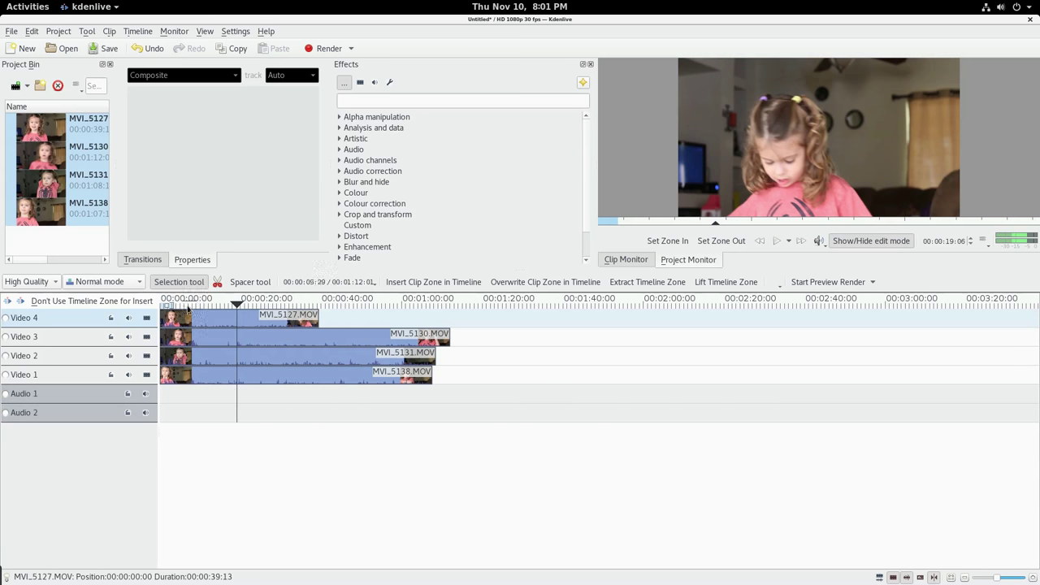
pyautogui.click(202, 304)
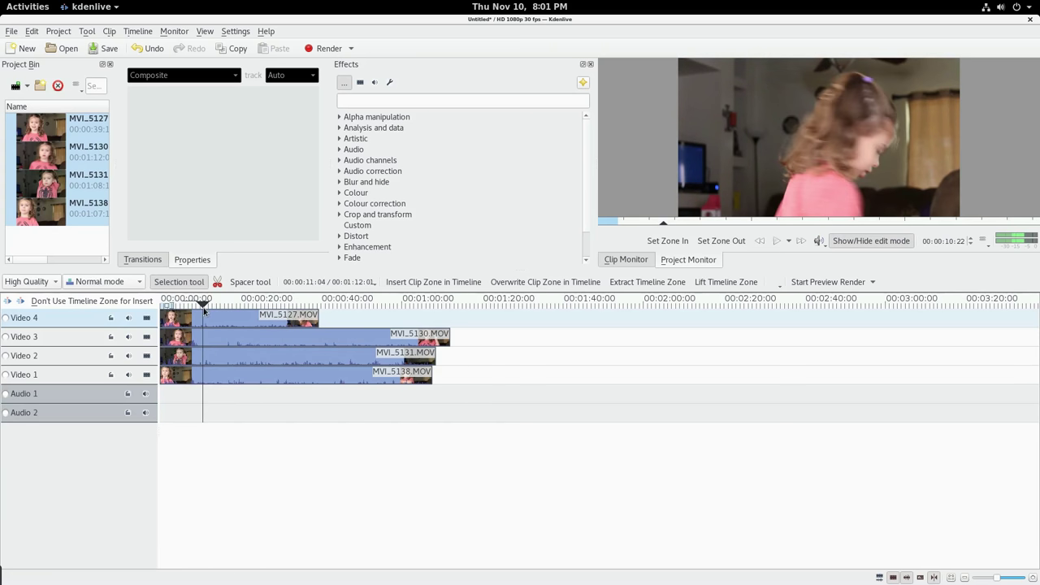
pyautogui.click(146, 319)
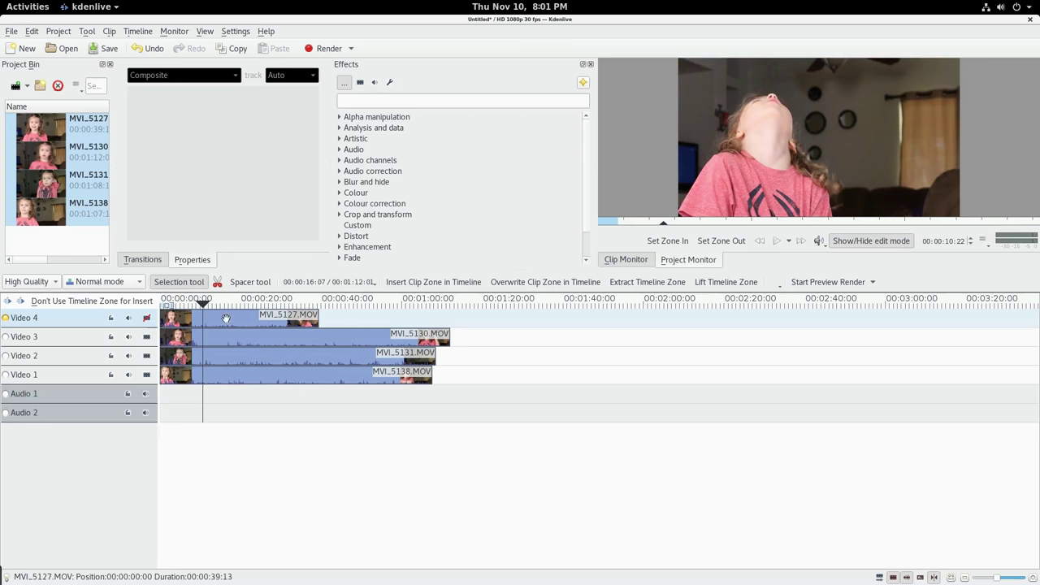
pyautogui.click(146, 336)
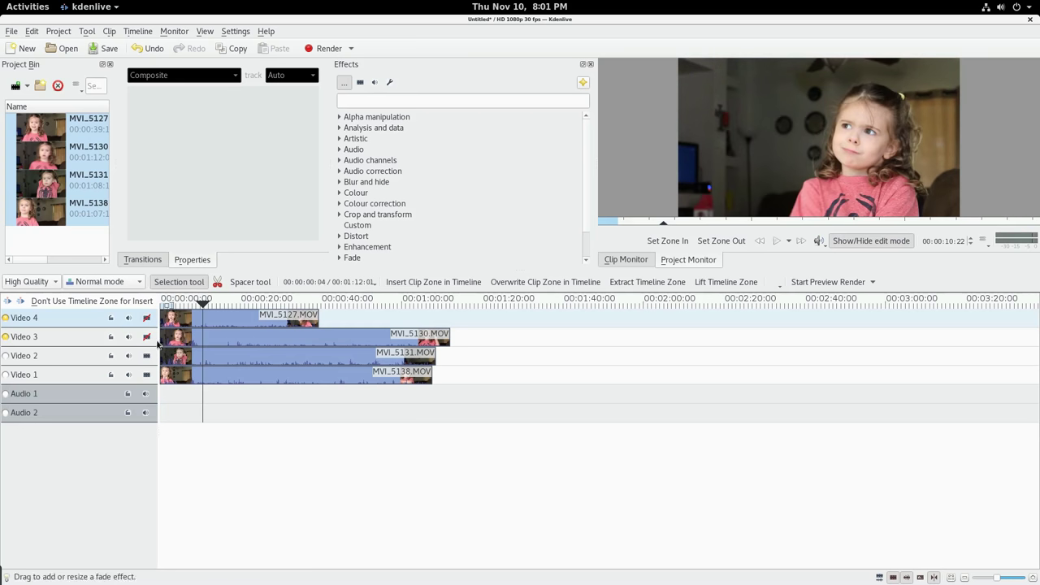
# - Cut the Video 4, 3 and 2 clips at the playhead and shift the later pieces right
pyautogui.press('x')
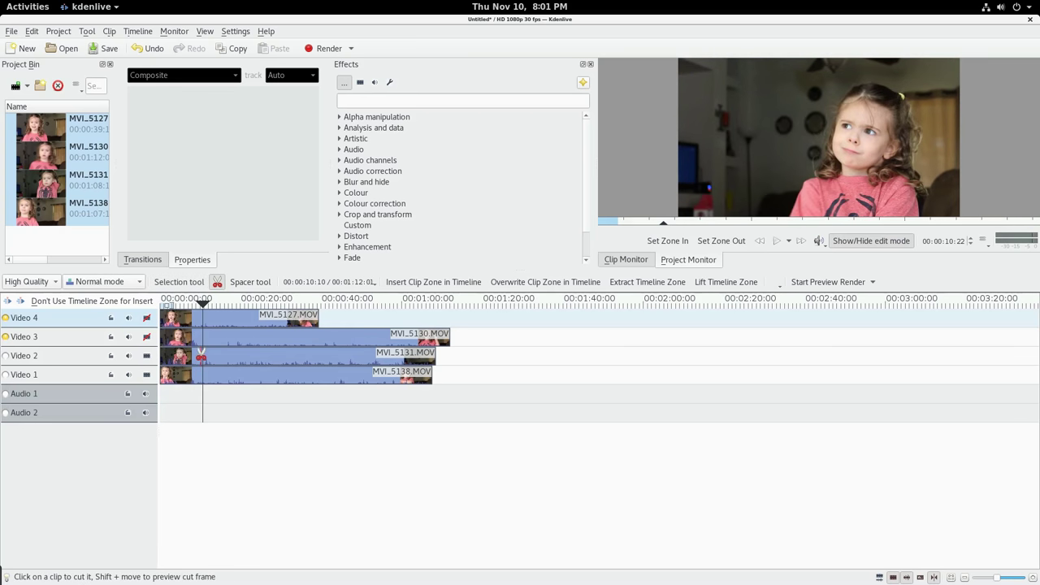
pyautogui.click(202, 355)
pyautogui.click(201, 336)
pyautogui.click(201, 317)
pyautogui.press('s')
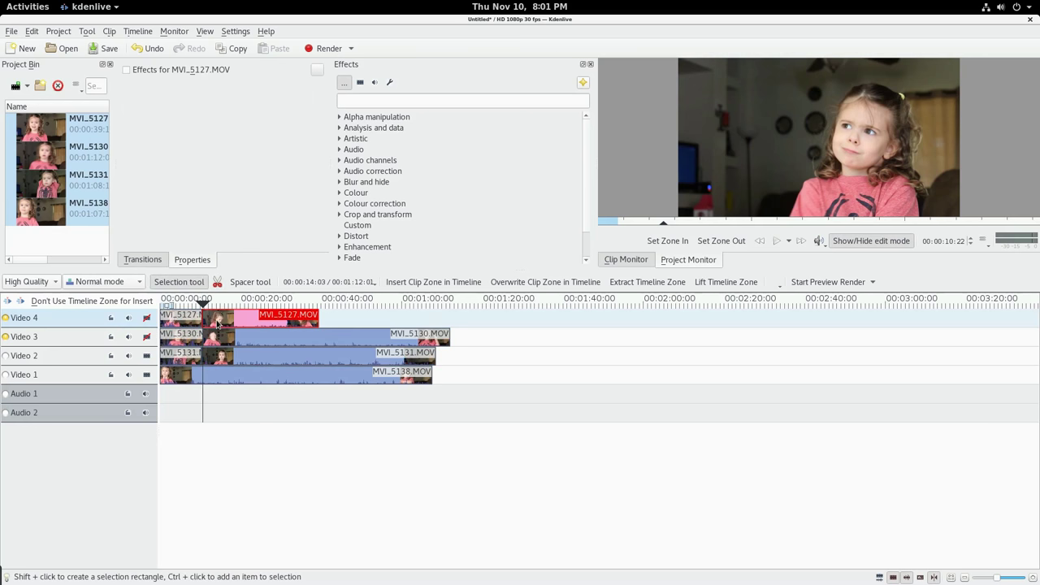
pyautogui.moveTo(210, 317); pyautogui.dragTo(276, 336)
pyautogui.moveTo(213, 358); pyautogui.dragTo(220, 357)
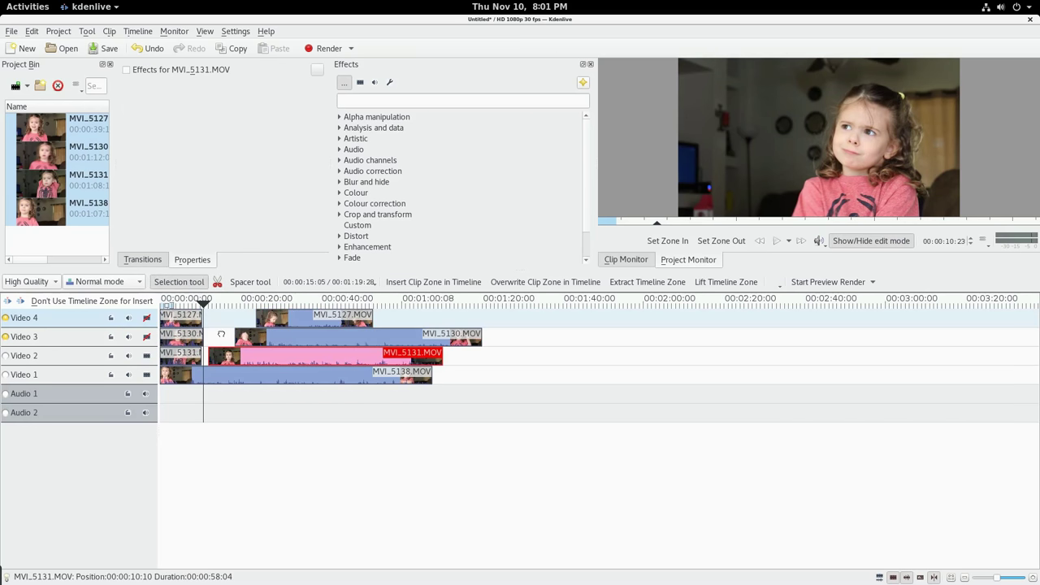
pyautogui.moveTo(269, 318); pyautogui.dragTo(377, 317)
# - Cut MVI_5131 again and slide it to the playhead, then undo those edits
pyautogui.press('x')
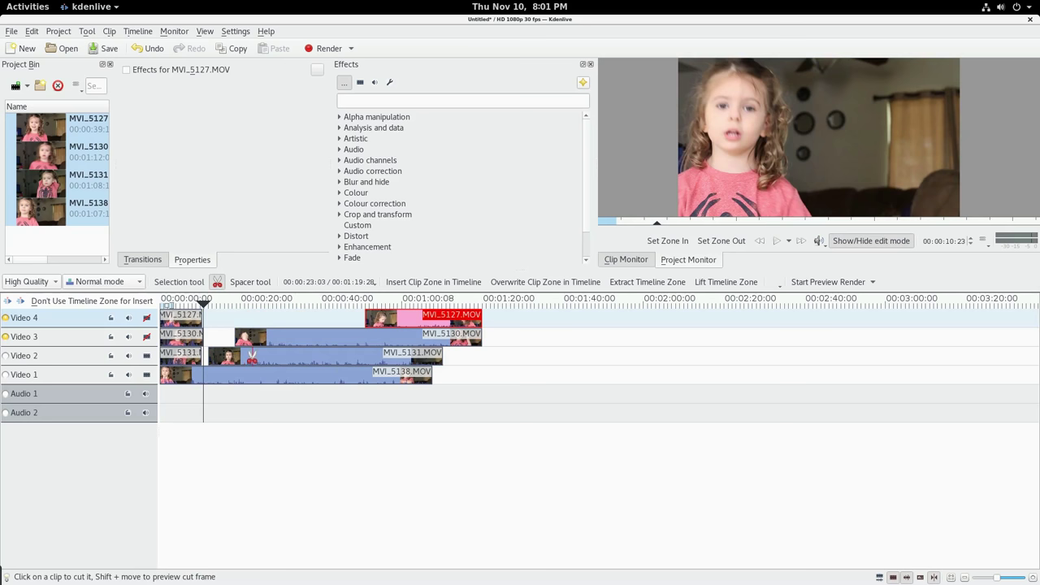
pyautogui.click(255, 357)
pyautogui.press('s')
pyautogui.moveTo(232, 357); pyautogui.dragTo(249, 359)
pyautogui.hotkey('ctrl', 'z')
pyautogui.hotkey('ctrl', 'z')
pyautogui.hotkey('ctrl', 'z')
pyautogui.hotkey('ctrl', 'z')
pyautogui.hotkey('ctrl', 'z')
pyautogui.hotkey('ctrl', 'z')
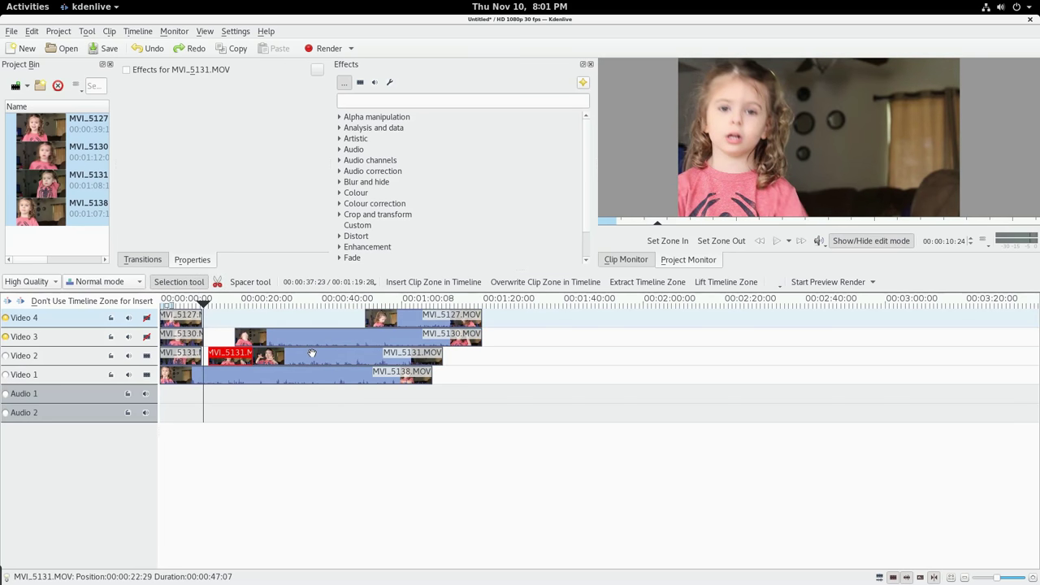
pyautogui.hotkey('ctrl', 'z')
pyautogui.hotkey('ctrl', 'z')
pyautogui.hotkey('ctrl', 'z')
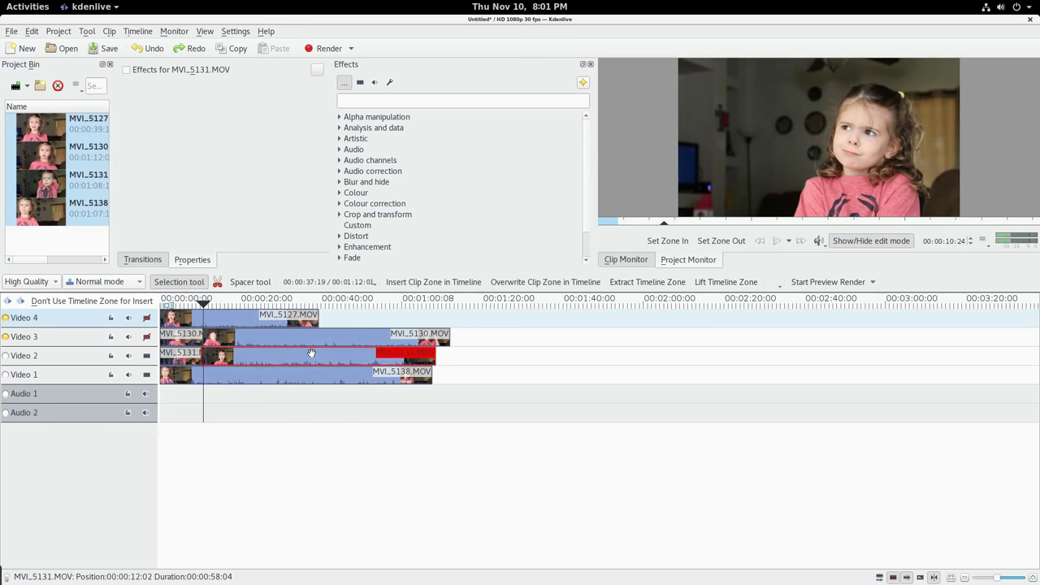
# - Show Video 3 and 4 again, enable Multitrack view, and jump to about 13 seconds
pyautogui.click(146, 337)
pyautogui.click(147, 318)
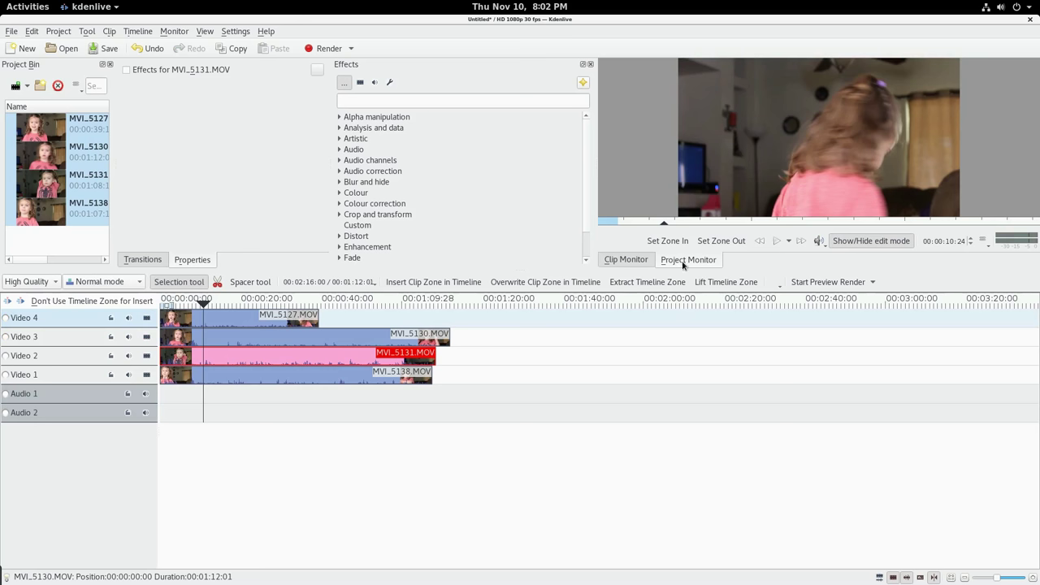
pyautogui.rightClick(785, 130)
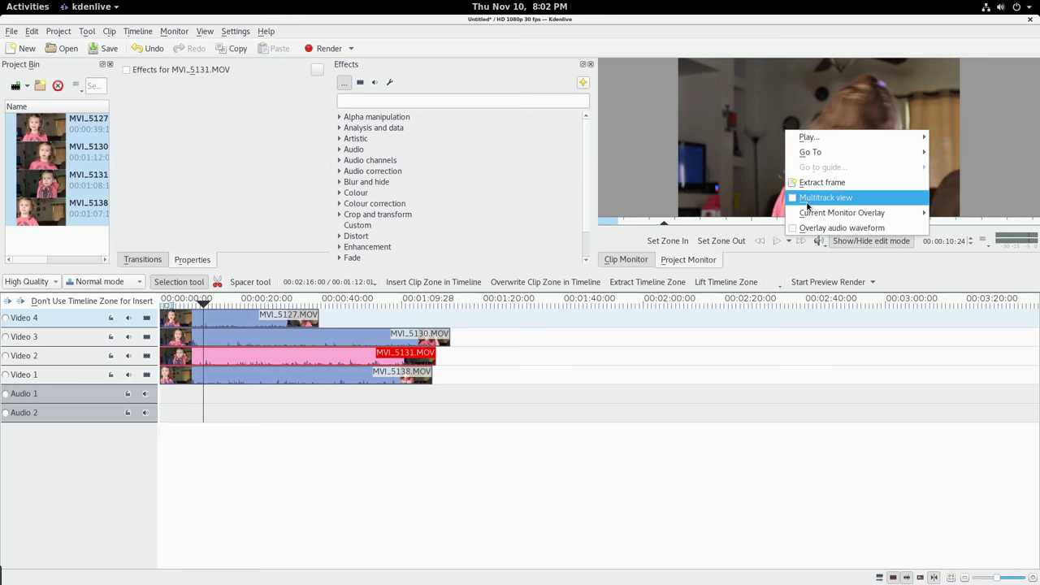
pyautogui.click(807, 203)
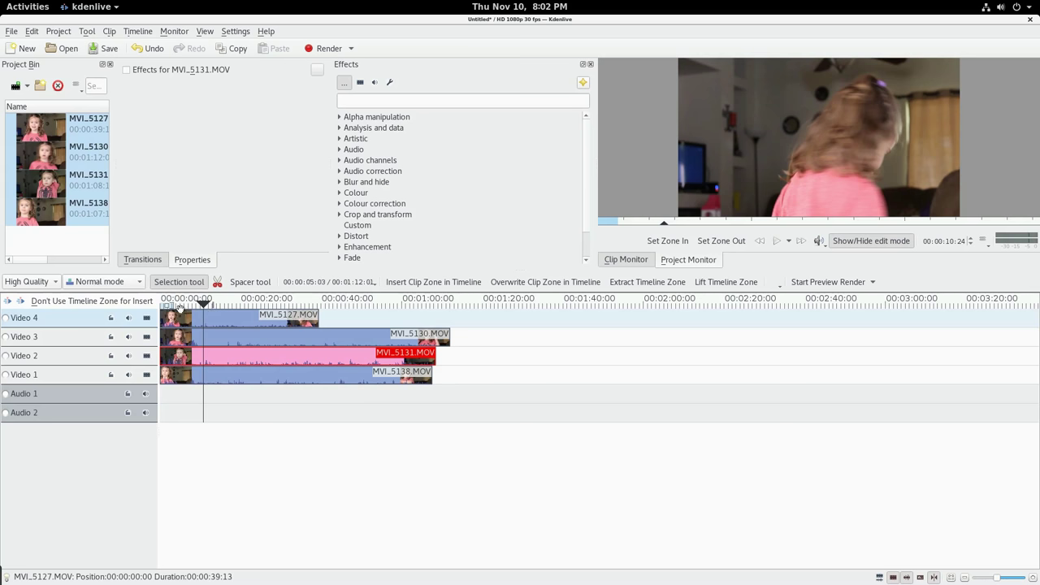
pyautogui.click(213, 305)
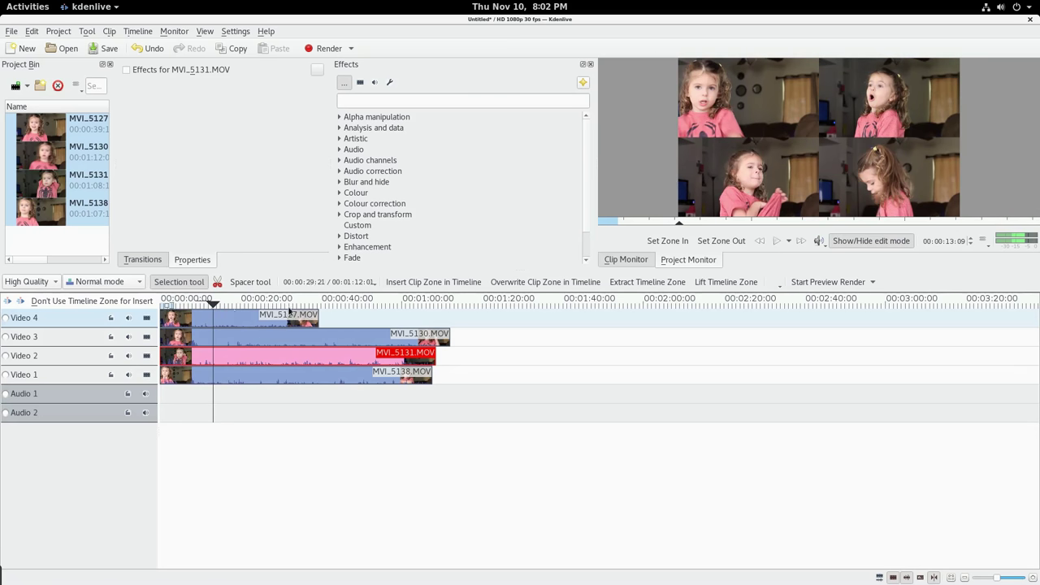
pyautogui.click(238, 306)
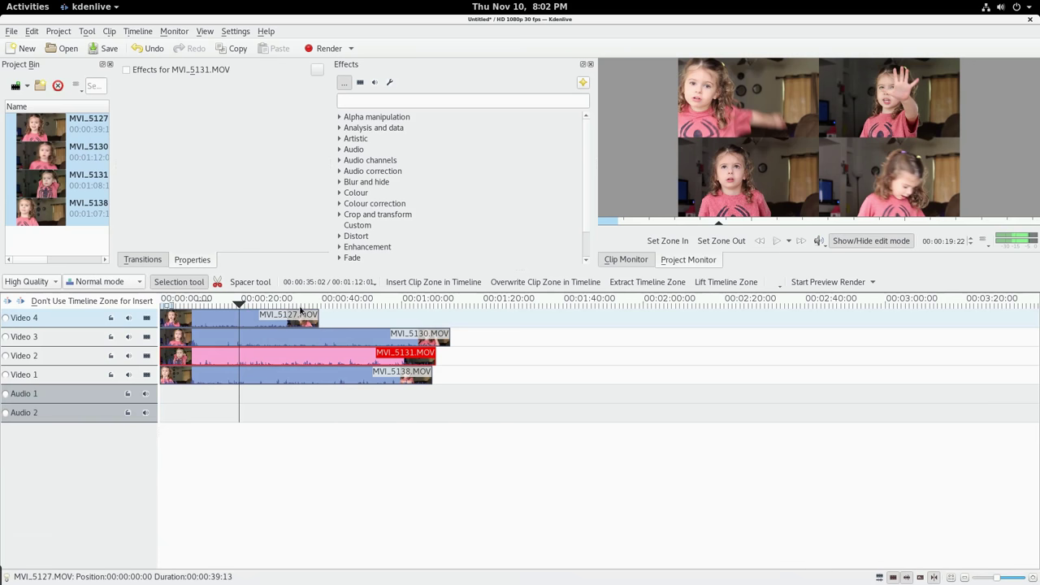
pyautogui.scroll(5, 268, 316)
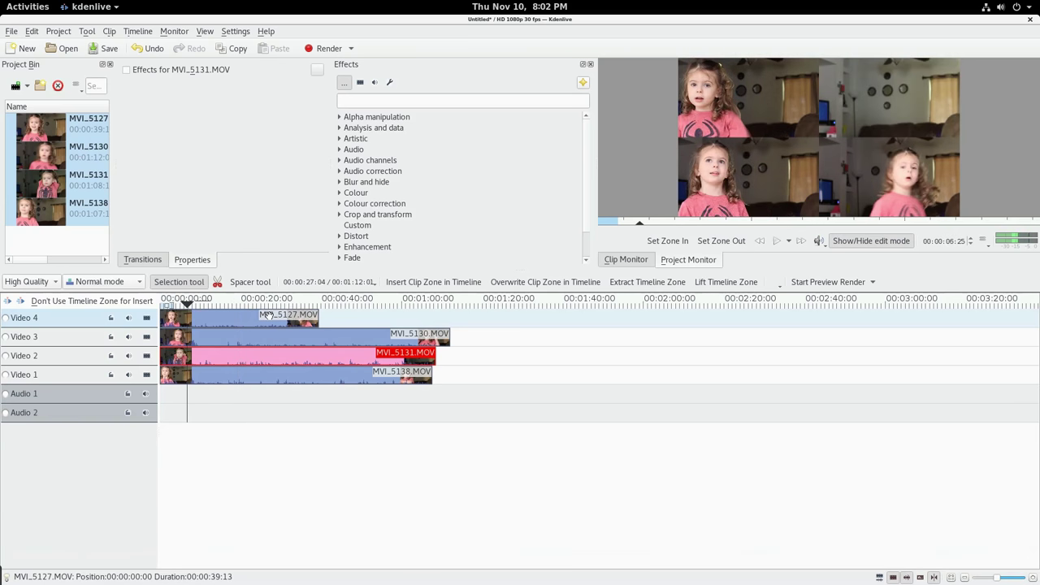
pyautogui.press('space')
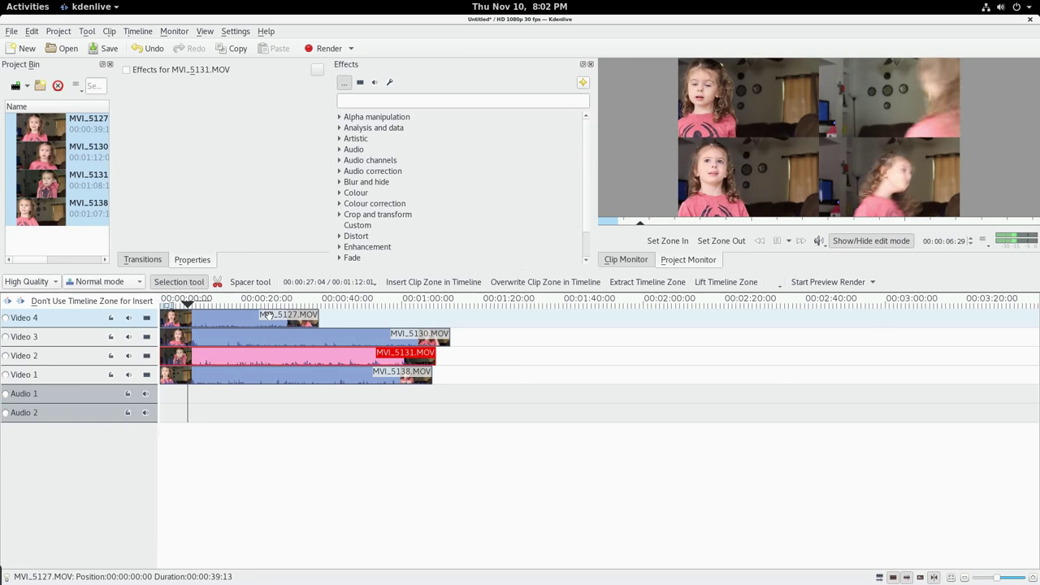
# - Create proxy clips for all four bin clips and play the grid from an earlier point
pyautogui.rightClick(75, 205)
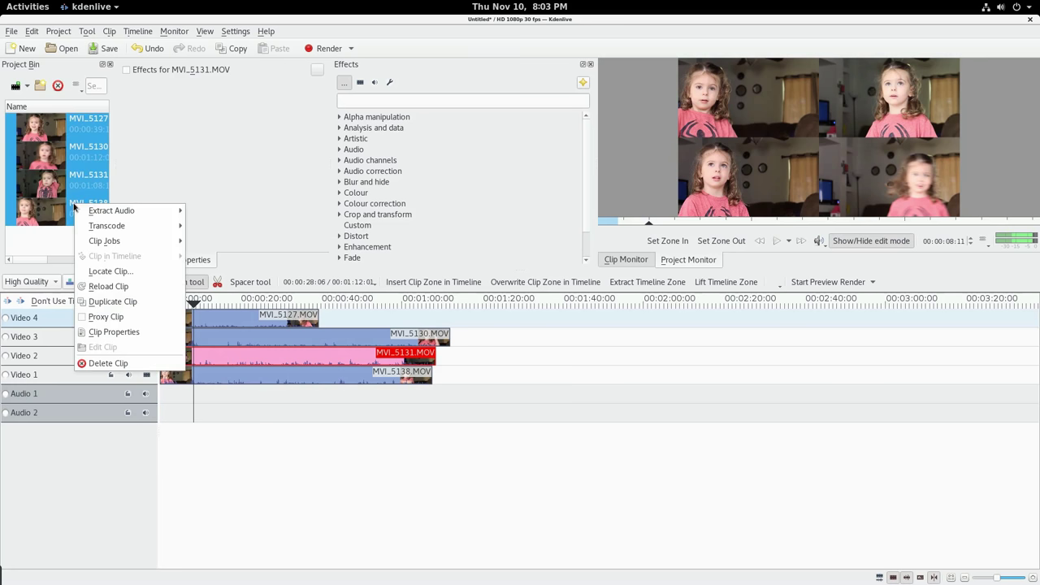
pyautogui.click(96, 317)
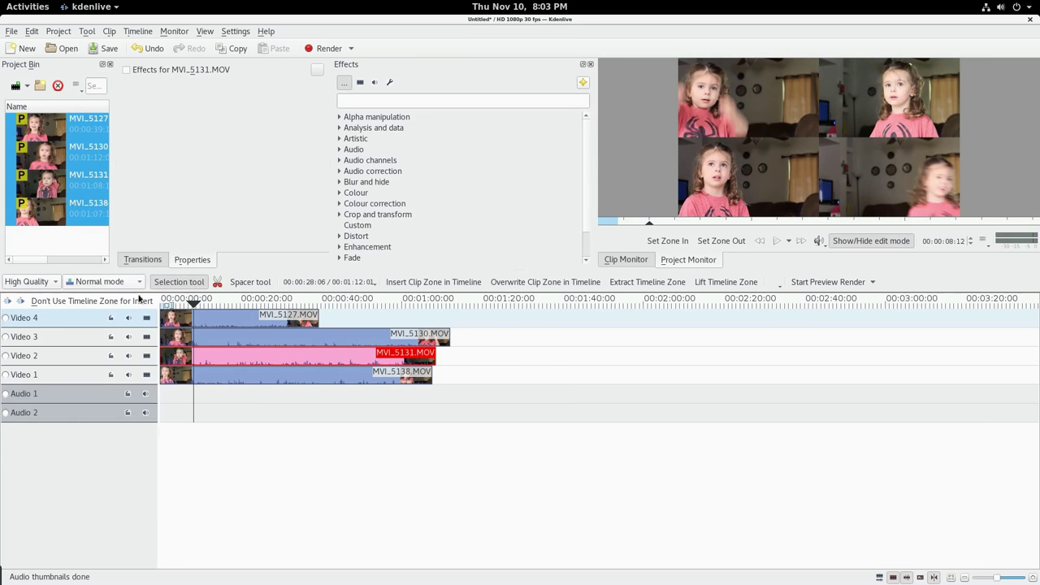
pyautogui.click(189, 304)
pyautogui.press('space')
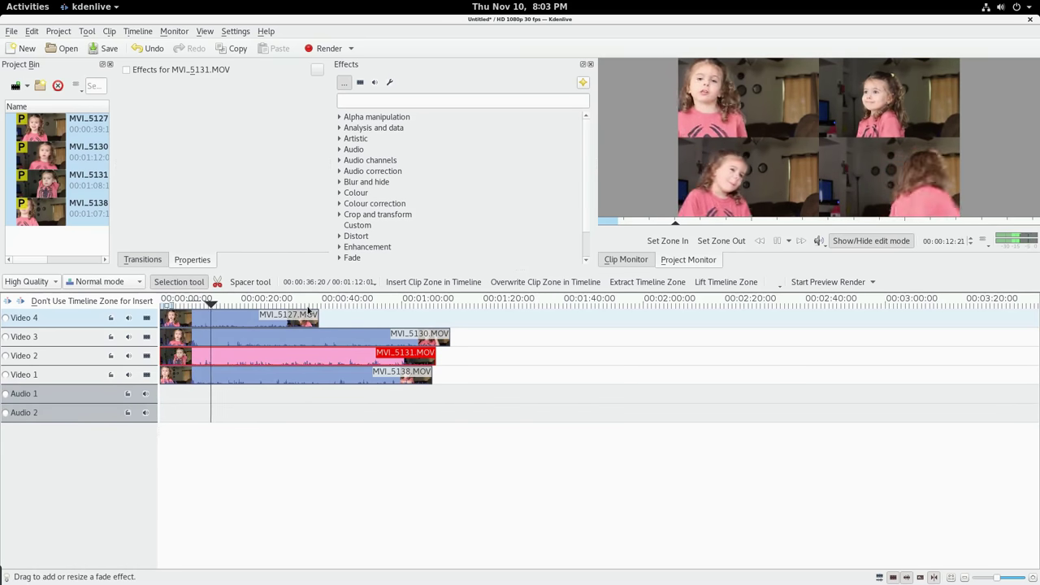
# - Stop playback, return to about 11 seconds, and cut the Video 4 and Video 3 clips there
pyautogui.click(212, 305)
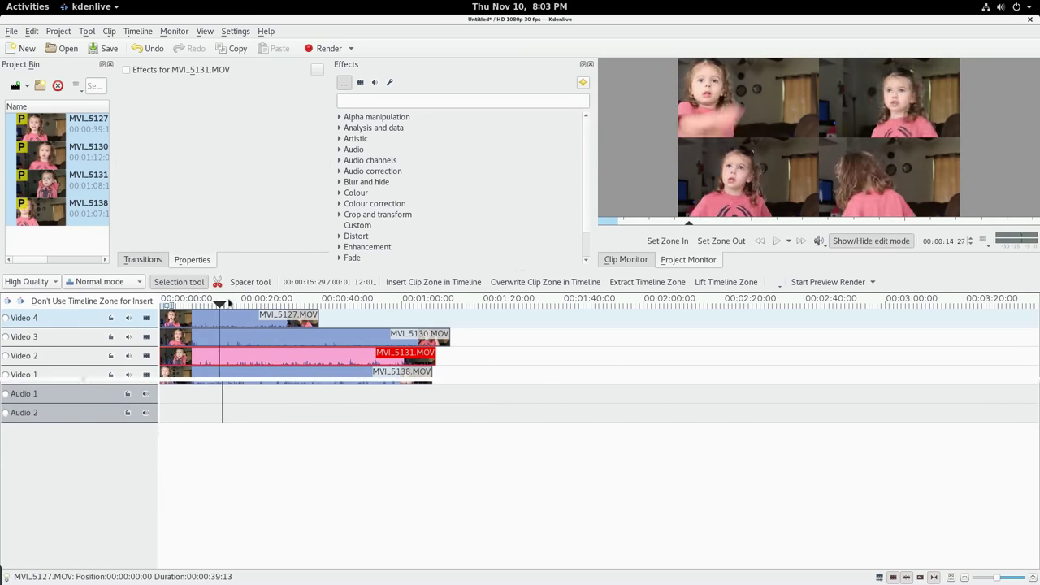
pyautogui.moveTo(212, 305); pyautogui.dragTo(205, 305)
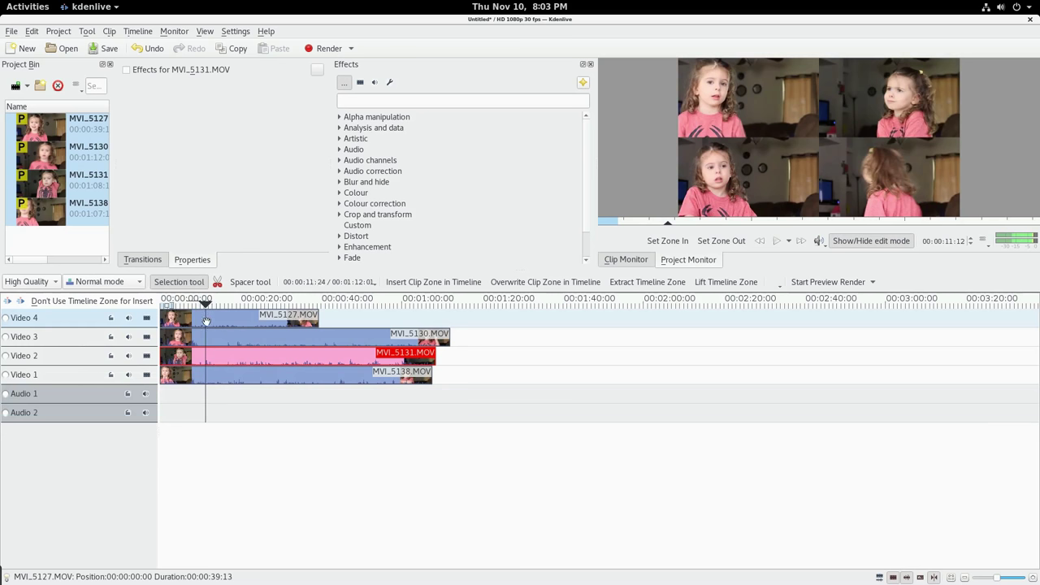
pyautogui.press('x')
pyautogui.click(205, 318)
pyautogui.click(205, 336)
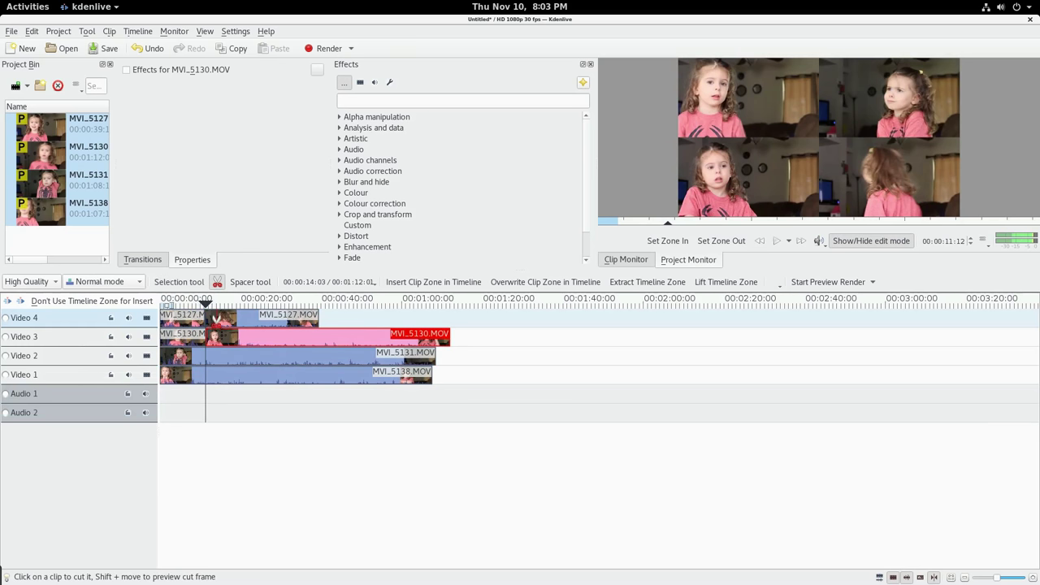
# - Delete the cut-off MVI_5127 piece from Video 4 and scrub across the resulting gap
pyautogui.press('s')
pyautogui.click(216, 320)
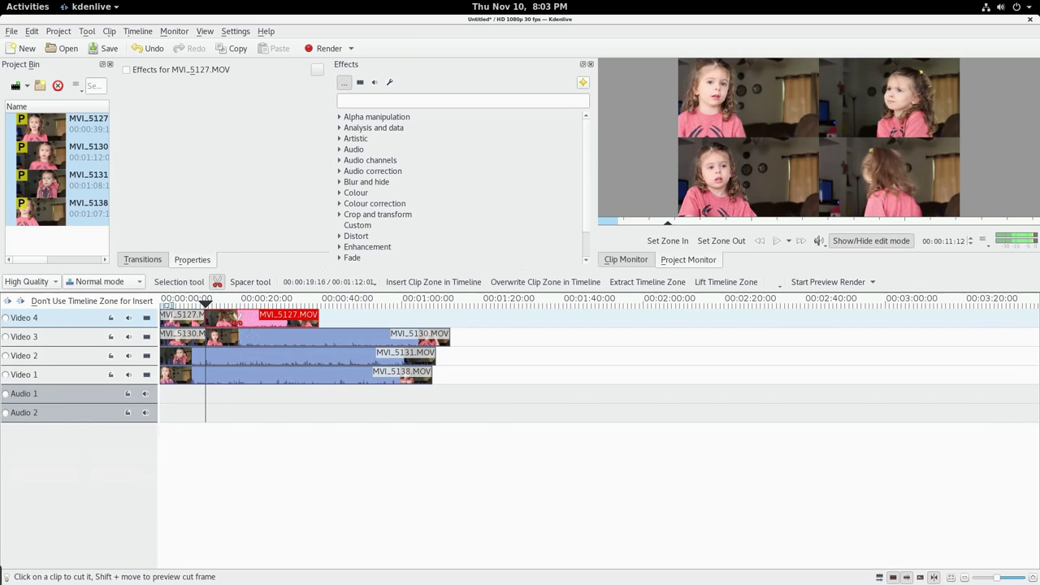
pyautogui.press('Delete')
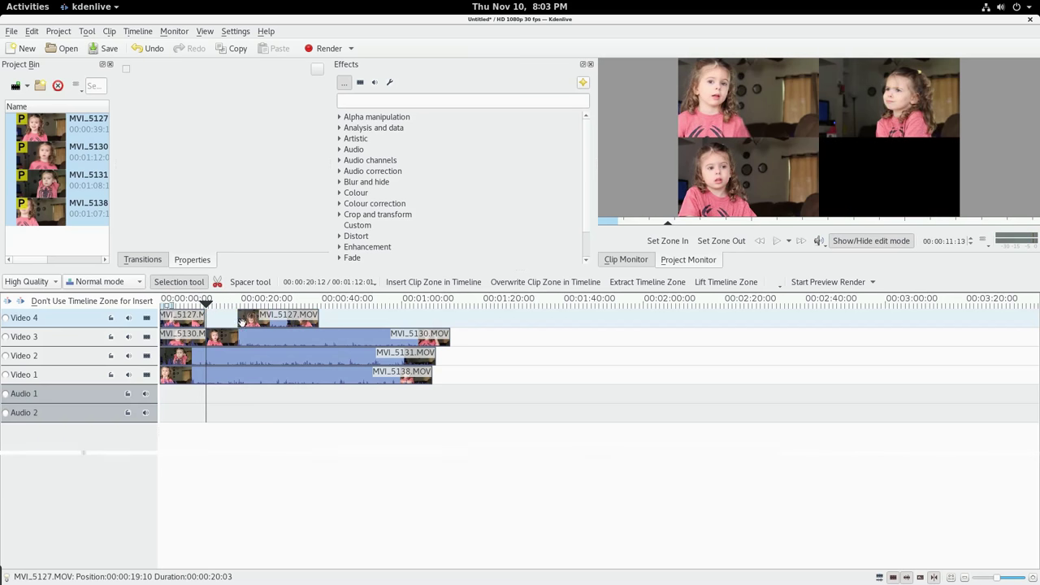
pyautogui.moveTo(208, 305)
pyautogui.mouseDown()
pyautogui.moveTo(269, 305)
pyautogui.moveTo(224, 307)
pyautogui.mouseUp()
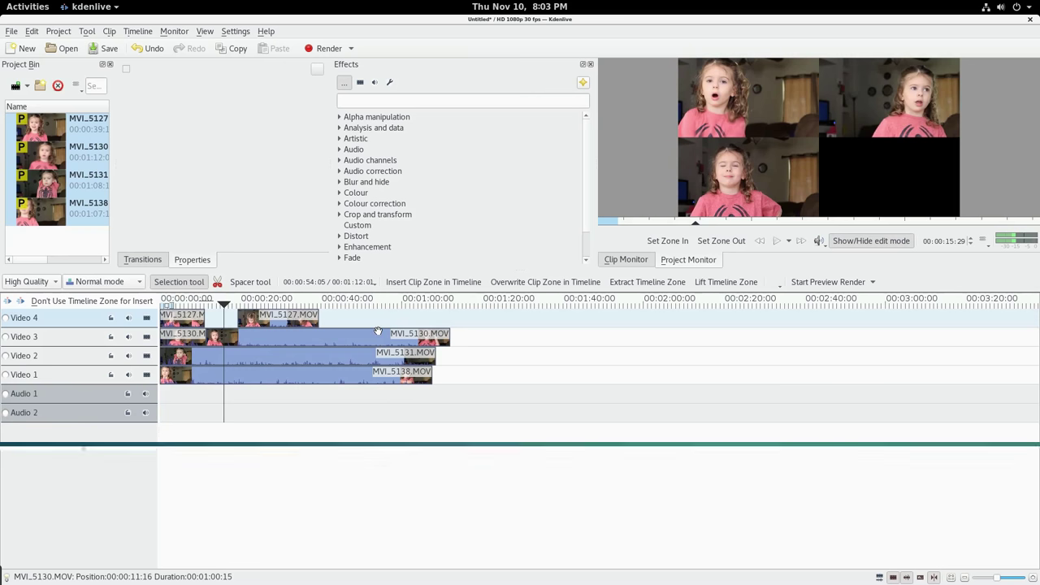
# - Turn off Multitrack view and play the edit from near the start, then stop
pyautogui.rightClick(749, 142)
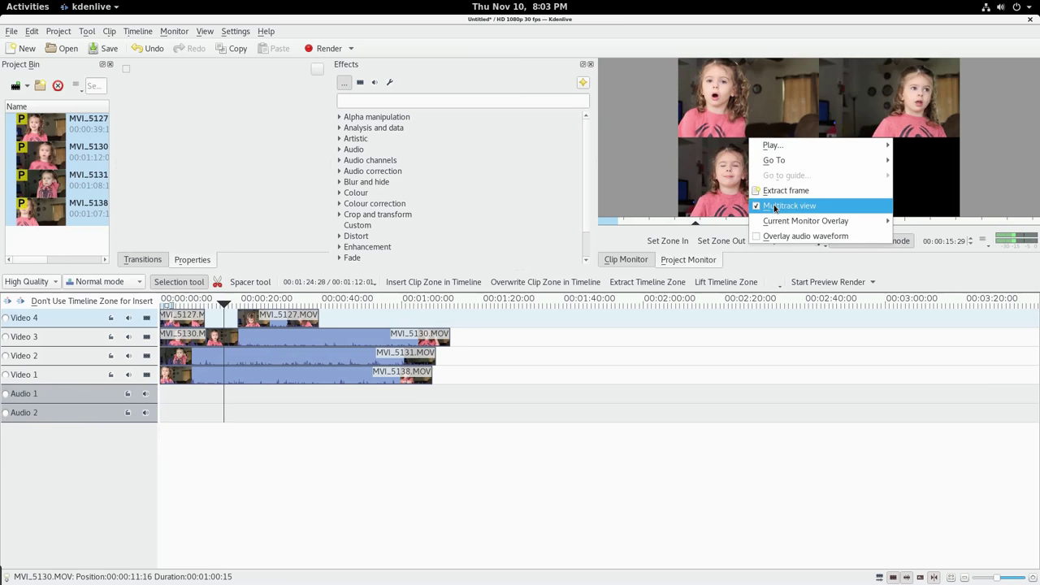
pyautogui.click(742, 210)
pyautogui.click(193, 302)
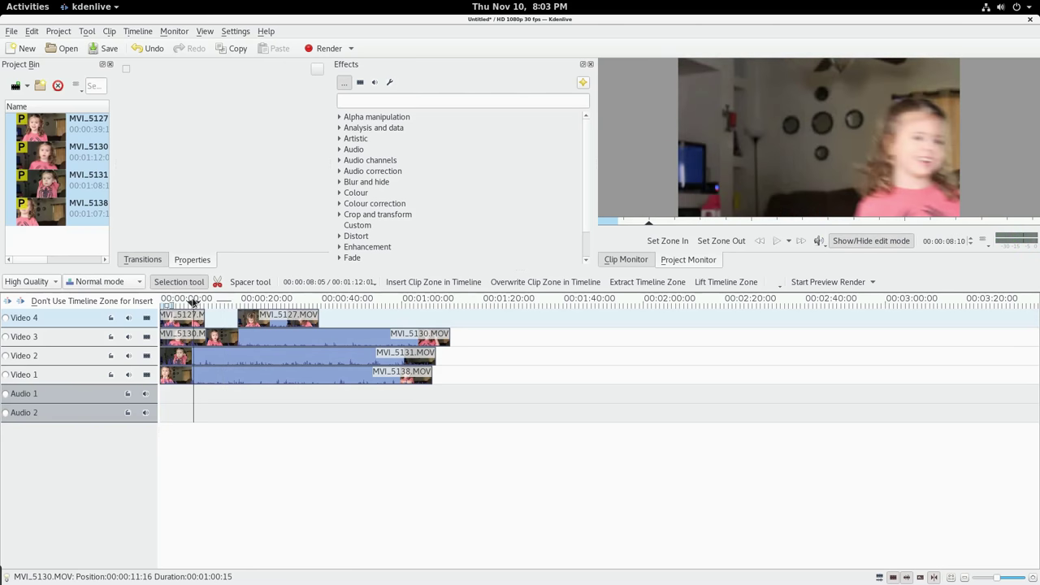
pyautogui.press('space')
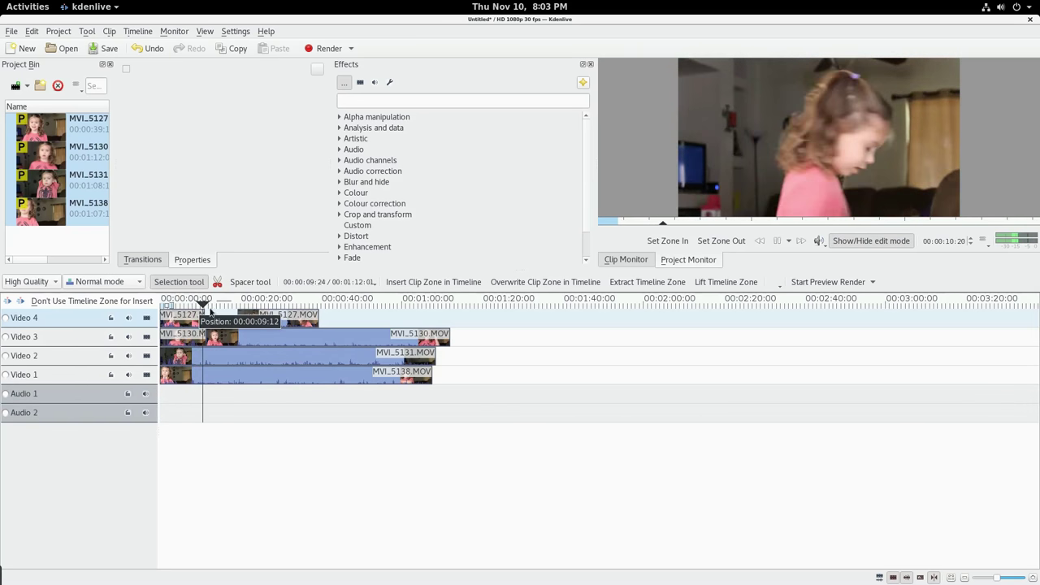
pyautogui.click(905, 175)
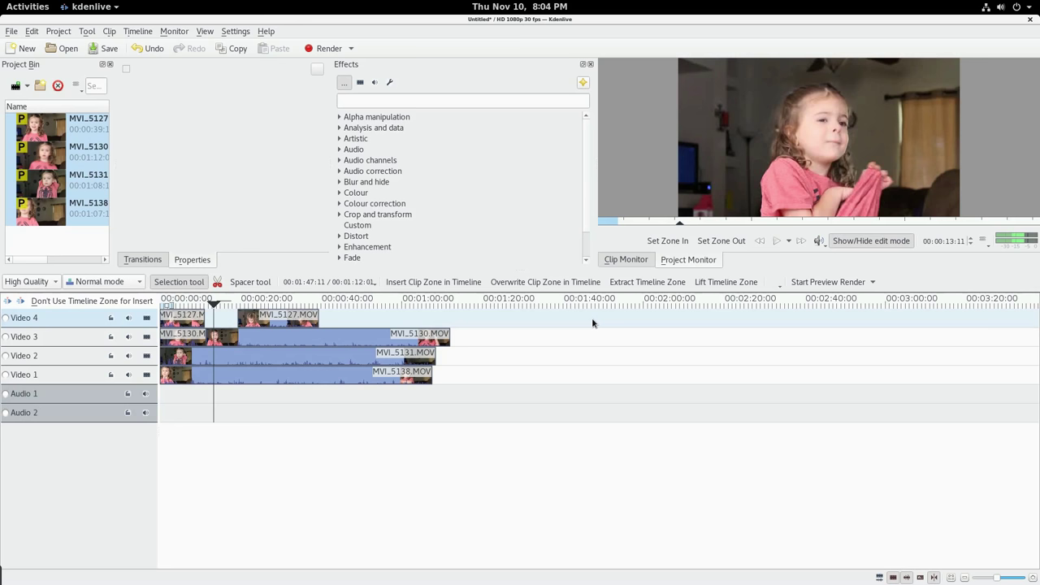
# - Re-enable Multitrack view and set the playhead to about 00:00:23:23
pyautogui.rightClick(783, 95)
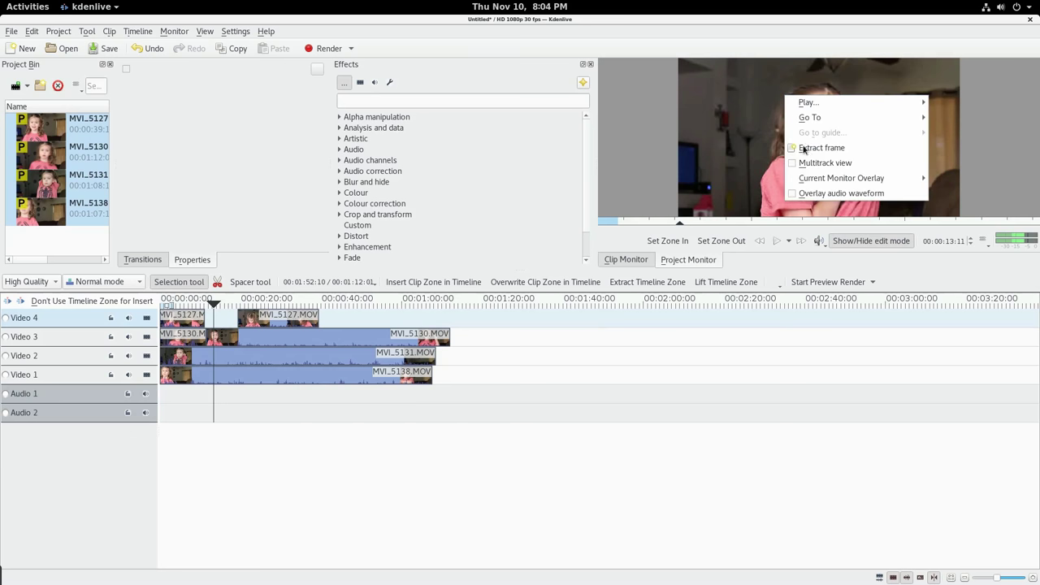
pyautogui.click(810, 169)
pyautogui.moveTo(255, 307); pyautogui.dragTo(255, 307)
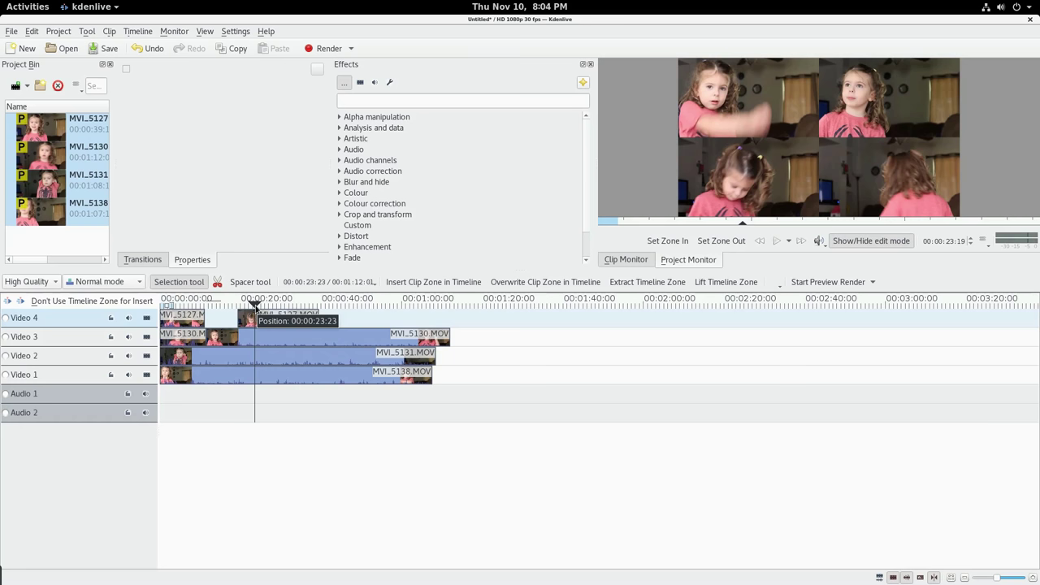
# - Hide Video 4, 3 and 2, turn off Multitrack view, and move to about 26 seconds
pyautogui.click(147, 318)
pyautogui.click(146, 337)
pyautogui.click(146, 355)
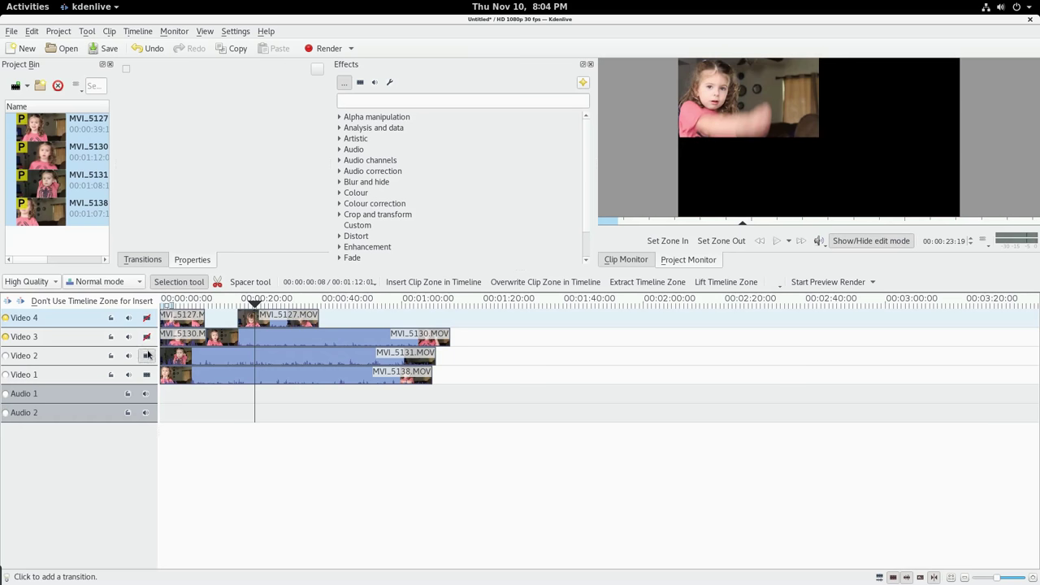
pyautogui.rightClick(735, 145)
pyautogui.click(749, 215)
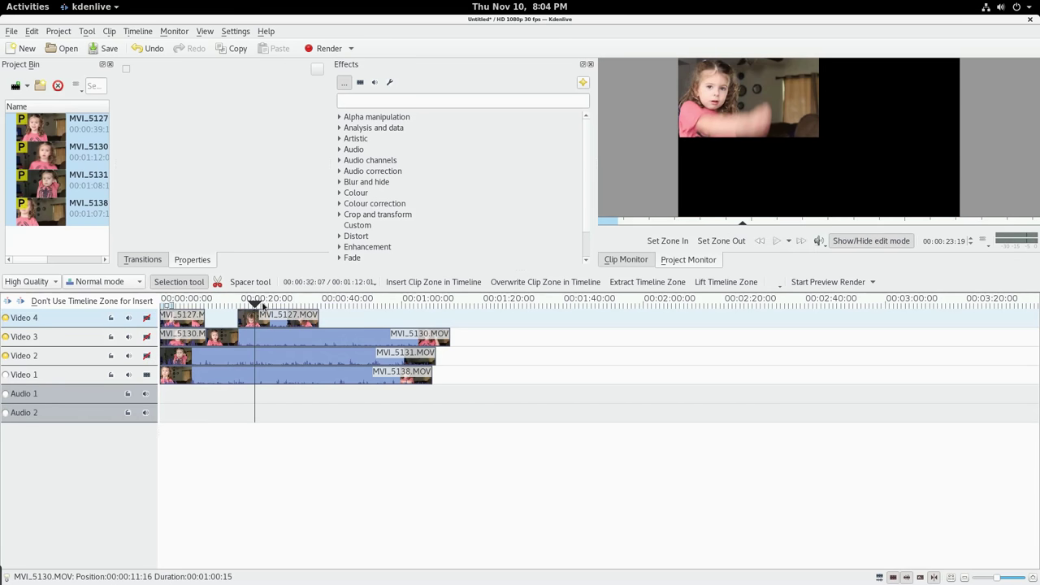
pyautogui.click(264, 307)
# - Show Video 2 and Video 3 in the preview again
pyautogui.click(147, 336)
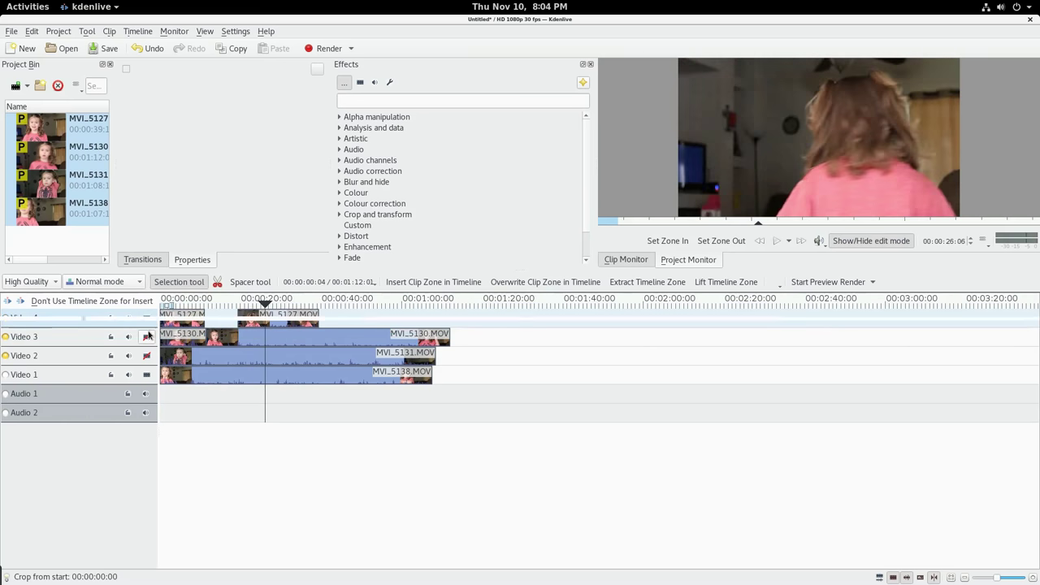
pyautogui.click(146, 337)
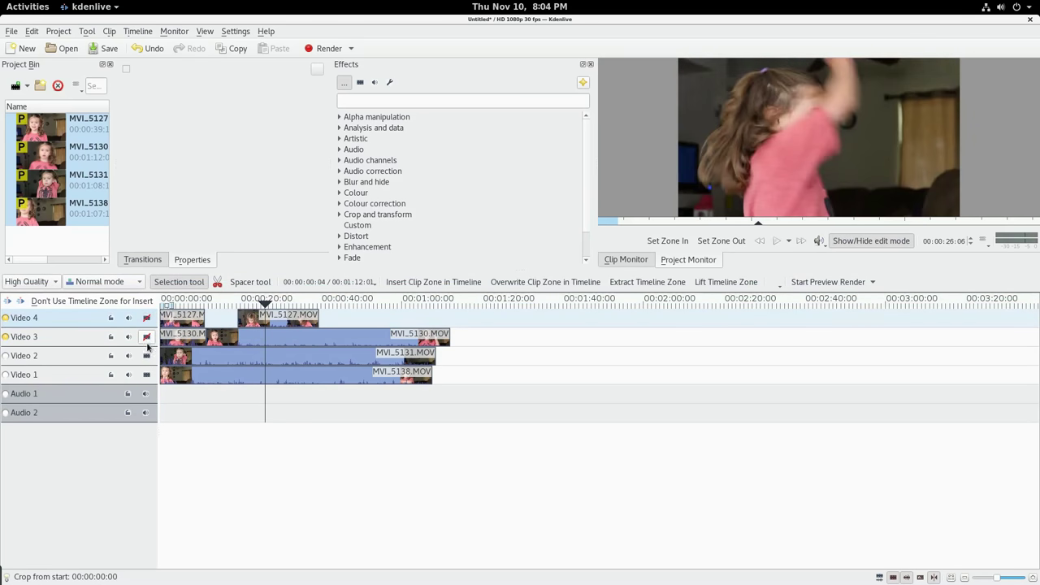
pyautogui.click(146, 336)
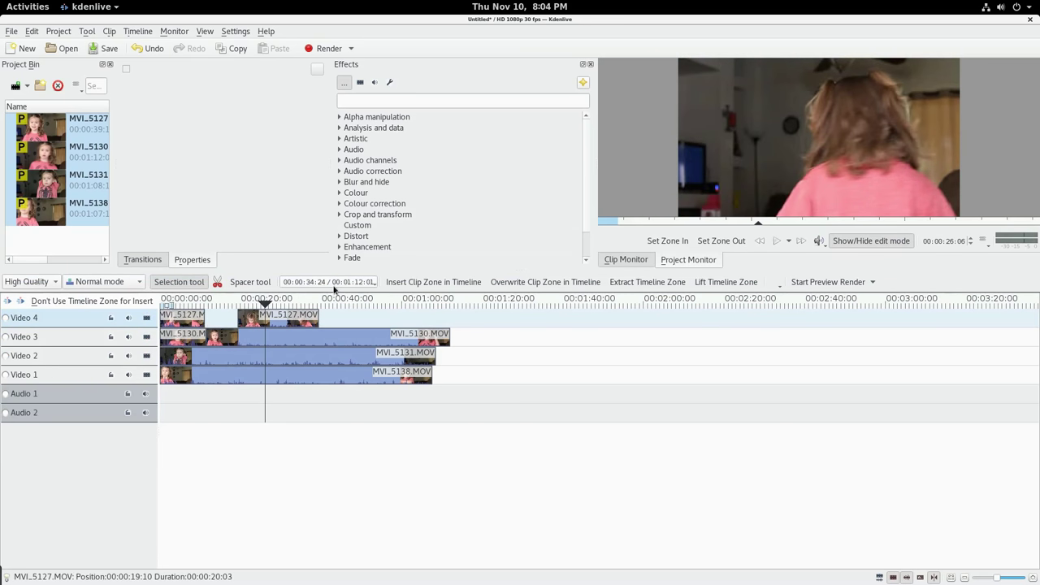
pyautogui.rightClick(768, 149)
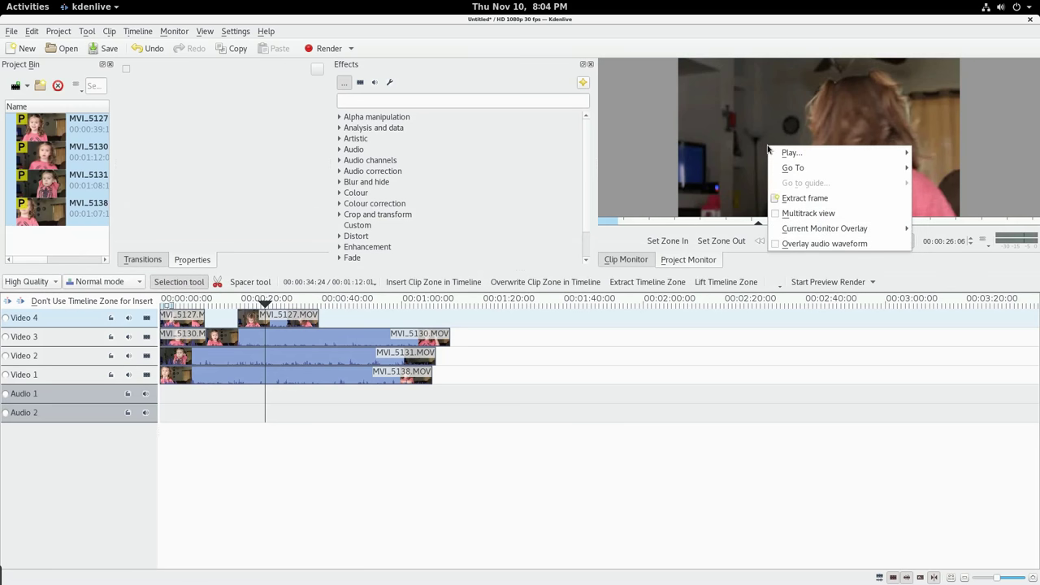
pyautogui.click(687, 257)
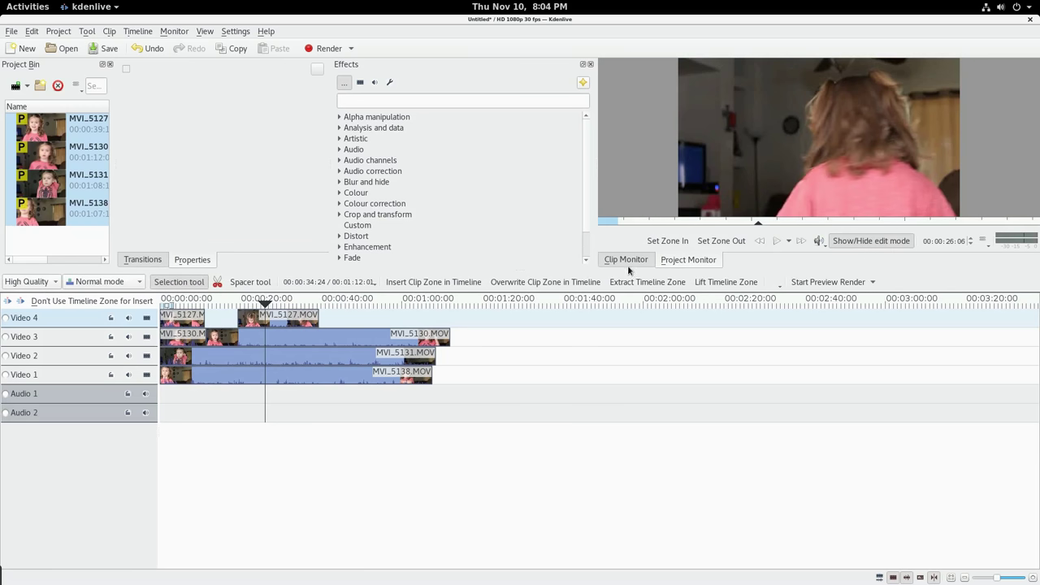
pyautogui.click(674, 260)
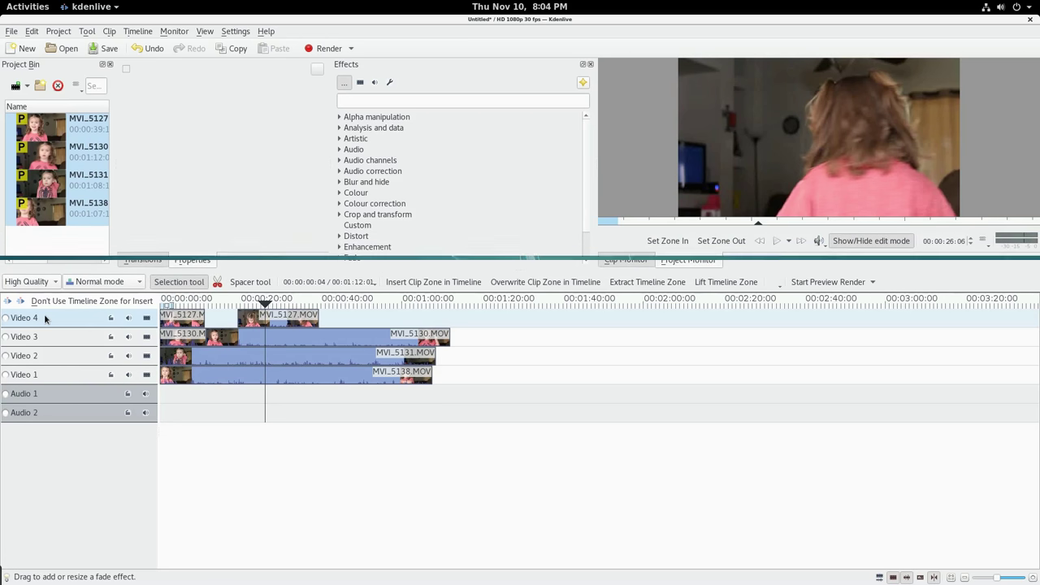
# - Turn Multitrack view on and scrub the edit from about 23 to 32 seconds
pyautogui.rightClick(814, 158)
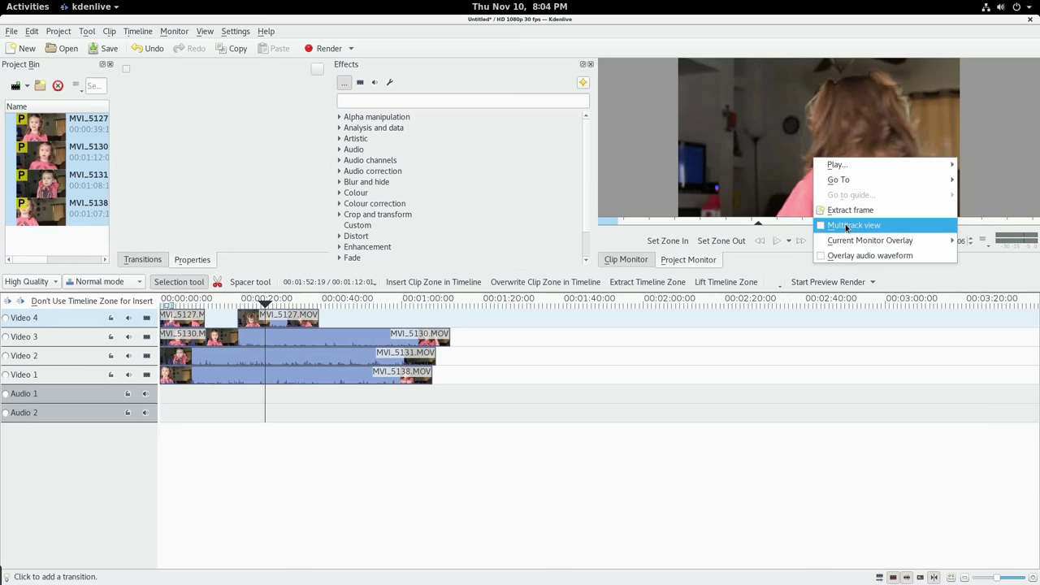
pyautogui.click(611, 241)
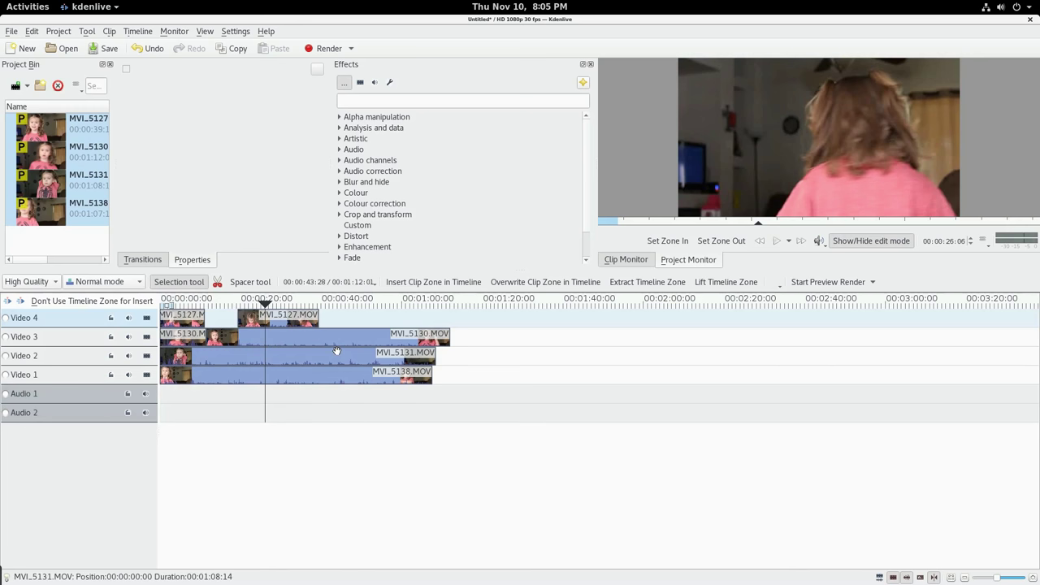
pyautogui.rightClick(732, 98)
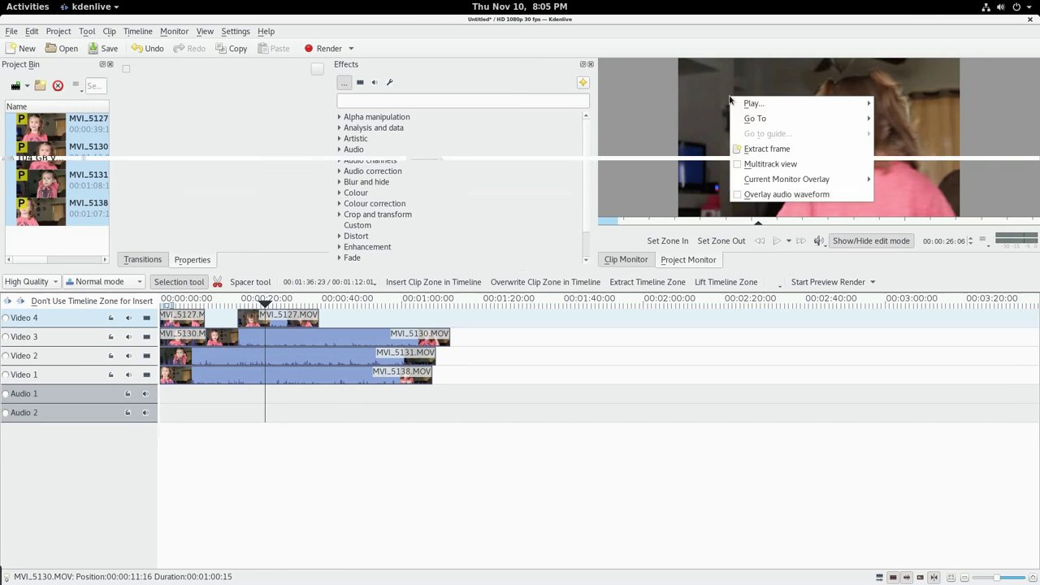
pyautogui.click(708, 323)
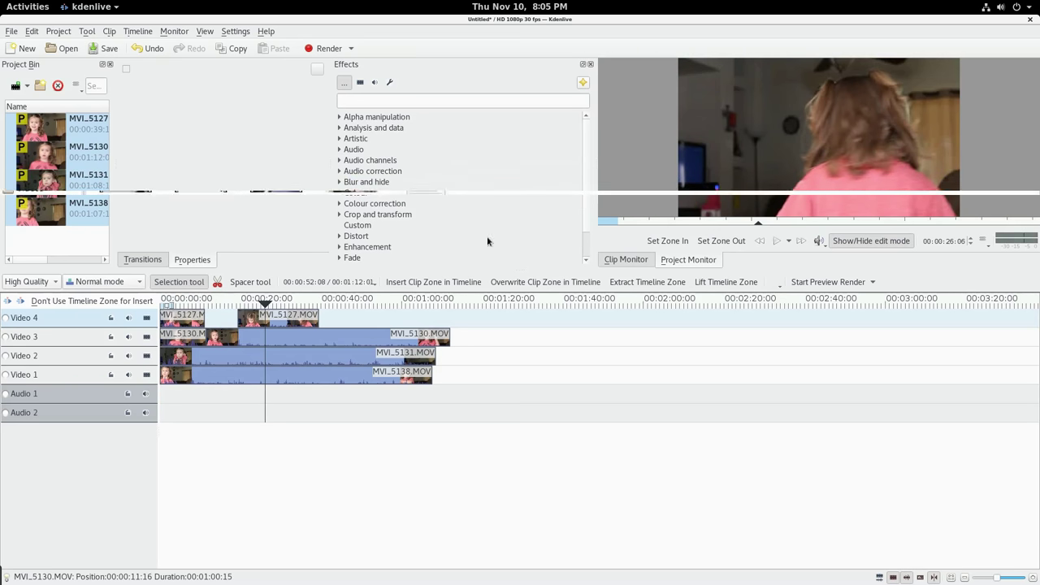
pyautogui.click(257, 305)
pyautogui.moveTo(256, 305); pyautogui.dragTo(287, 307)
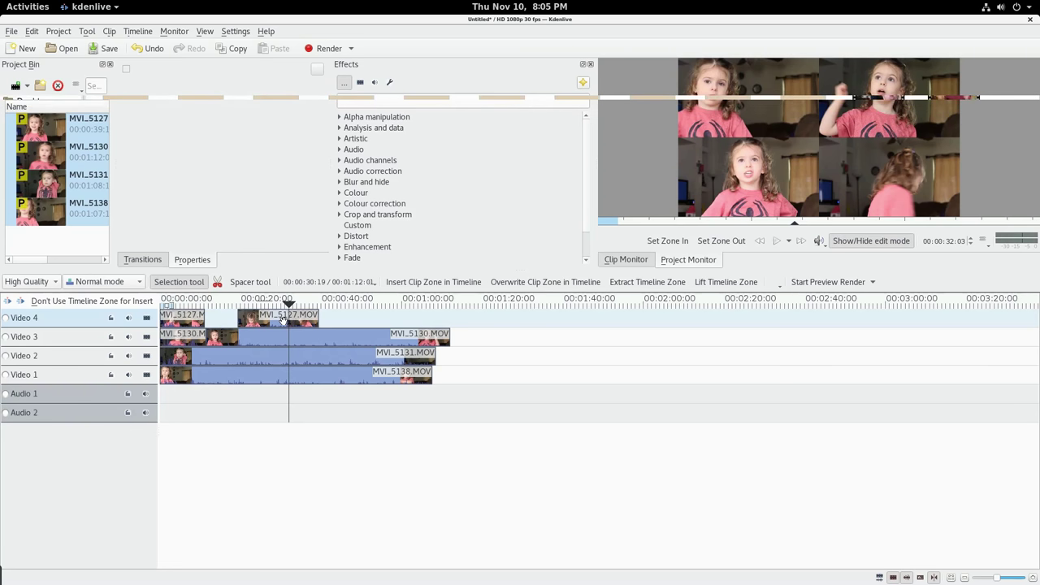
# - Move the playhead to about 31 then 29 seconds, and launch Terminator with Ctrl+Alt+T
pyautogui.click(287, 306)
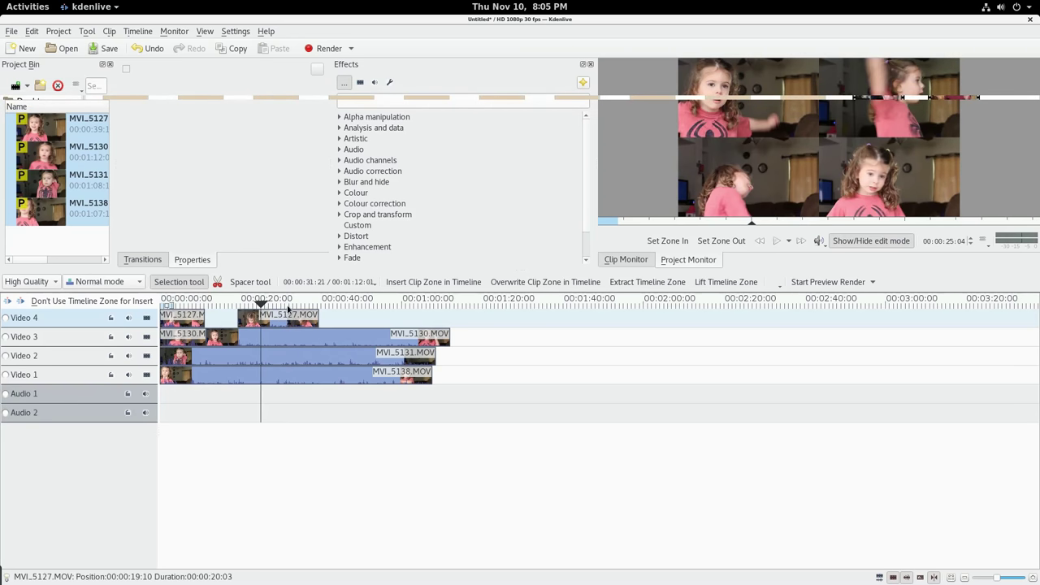
pyautogui.click(277, 308)
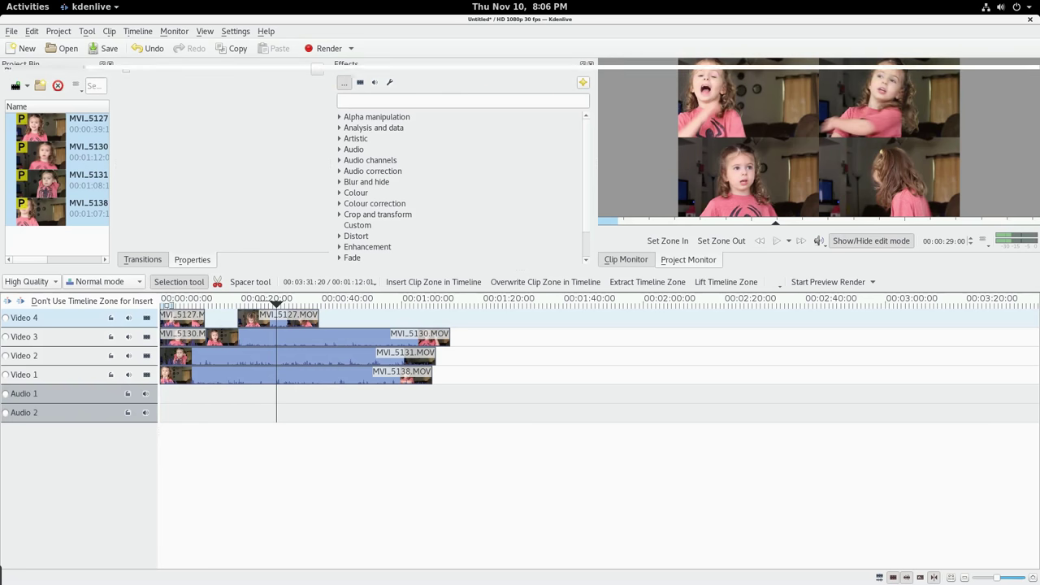
pyautogui.hotkey('ctrl', 'alt', 't')
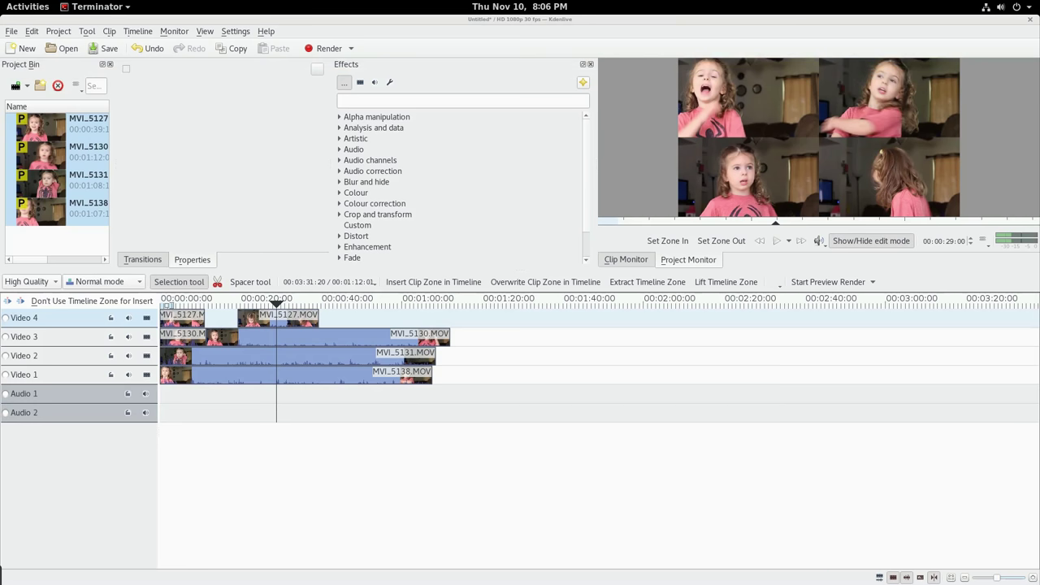